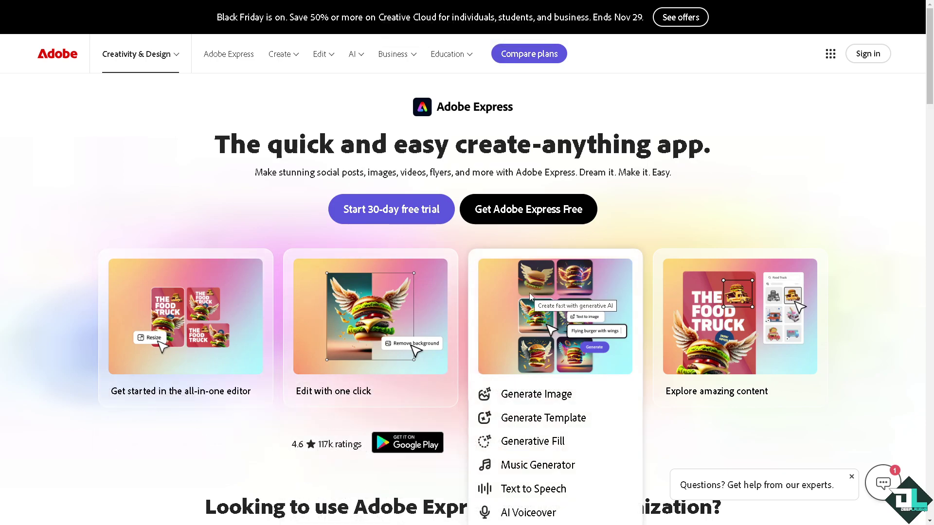
- Start signing in to Adobe Express by switching to creating a new account
mouse_move(720, 293)
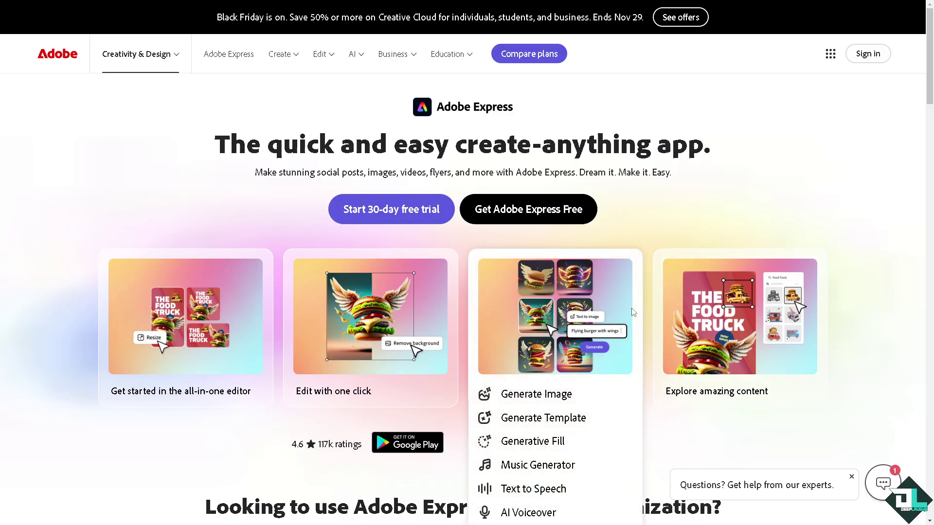
mouse_move(228, 299)
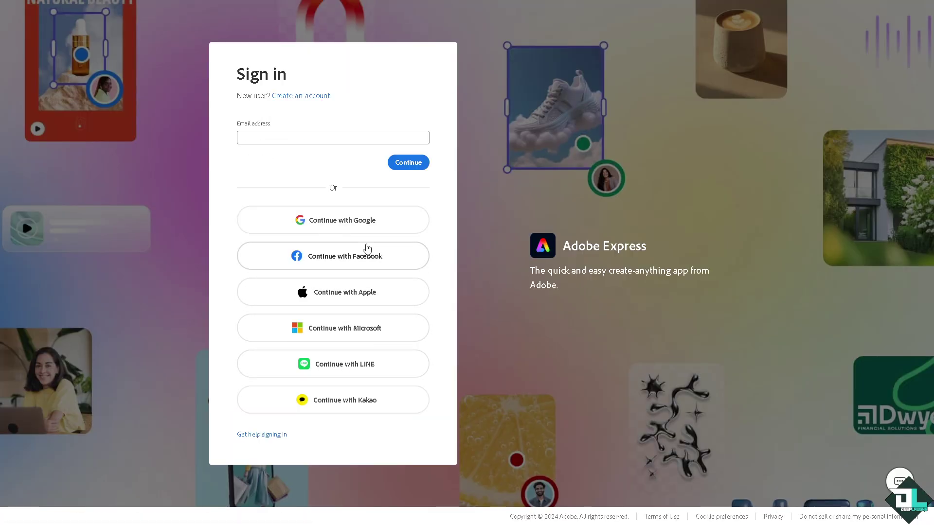
click(319, 97)
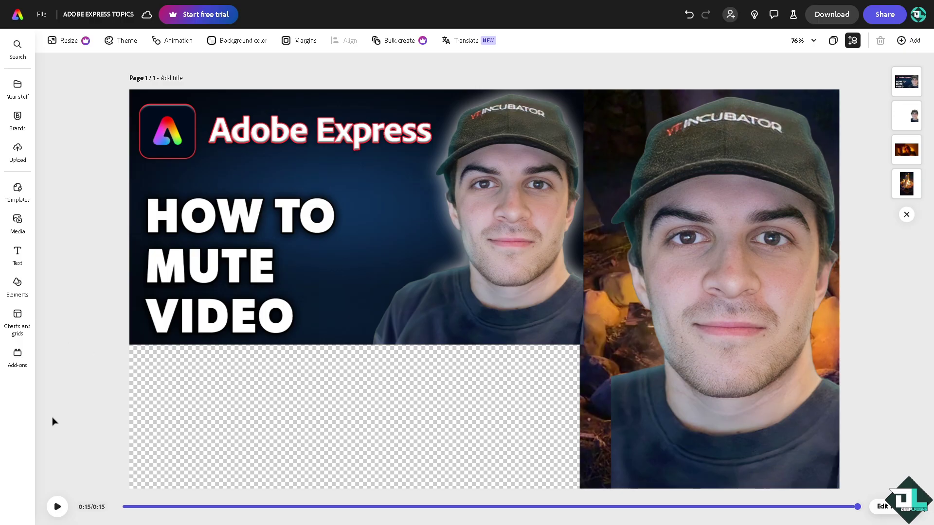
- Preview the first page, then add a blank same-size Page 2
click(57, 507)
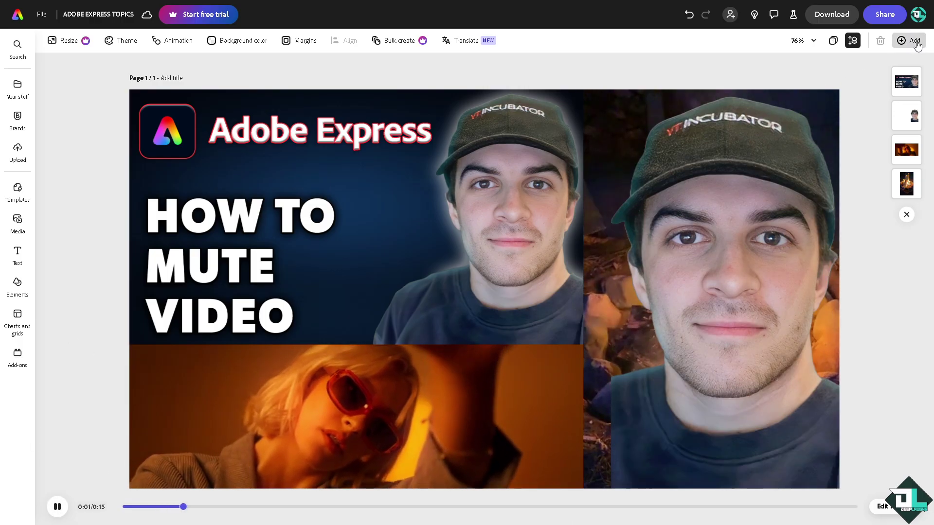
click(915, 42)
click(853, 79)
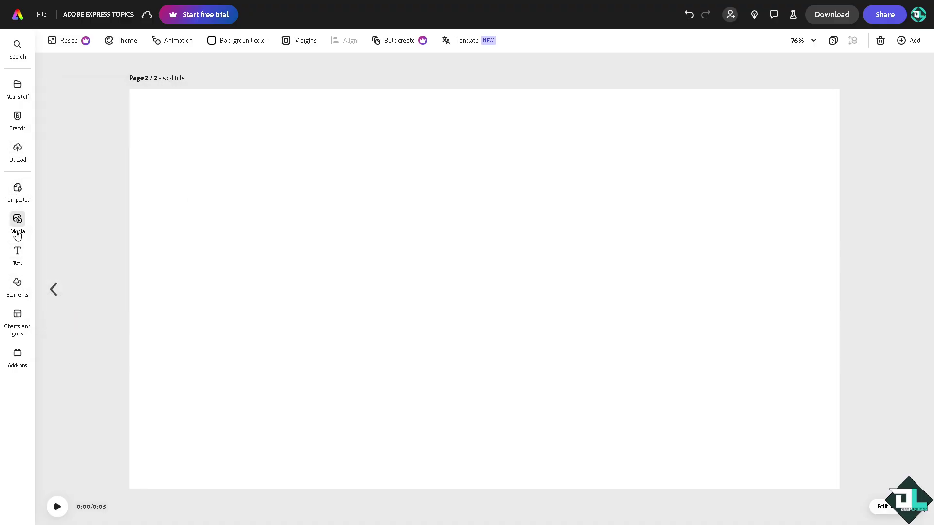
- Add the night-road video from recent videos and place it at the page's left edge
click(18, 235)
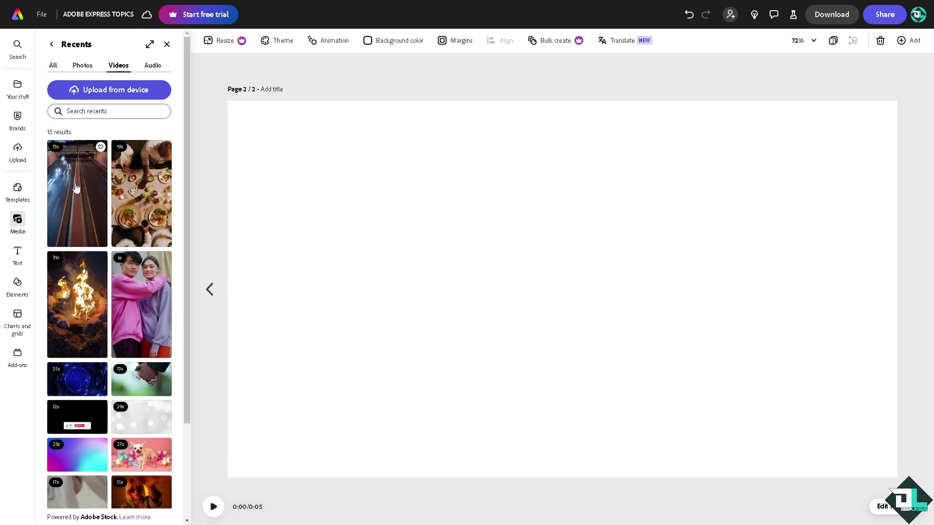
click(100, 146)
drag(541, 190, 312, 189)
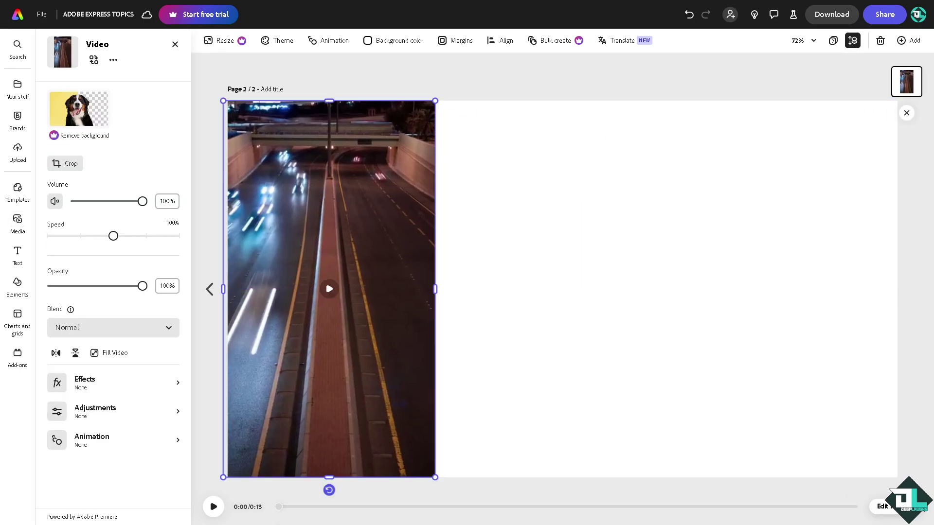
- Add the campfire video and enlarge it to fill the page's right side
click(175, 44)
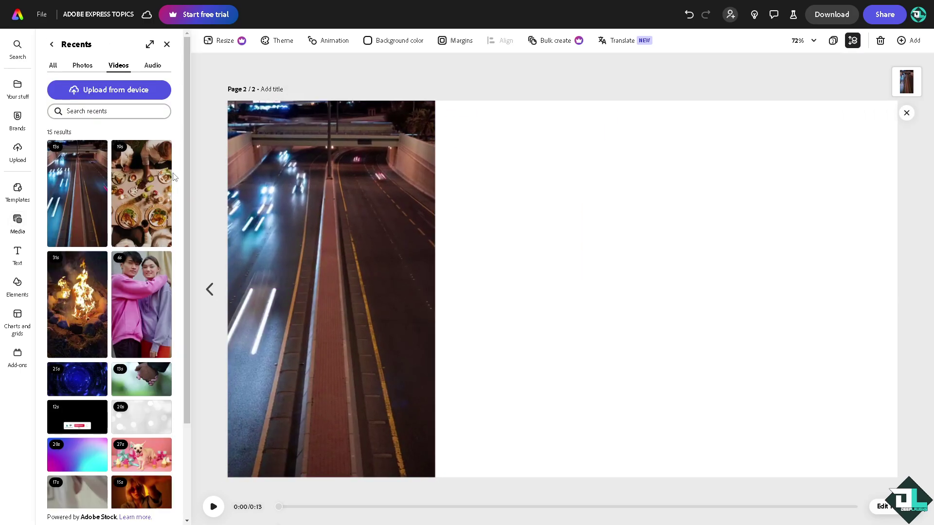
click(78, 194)
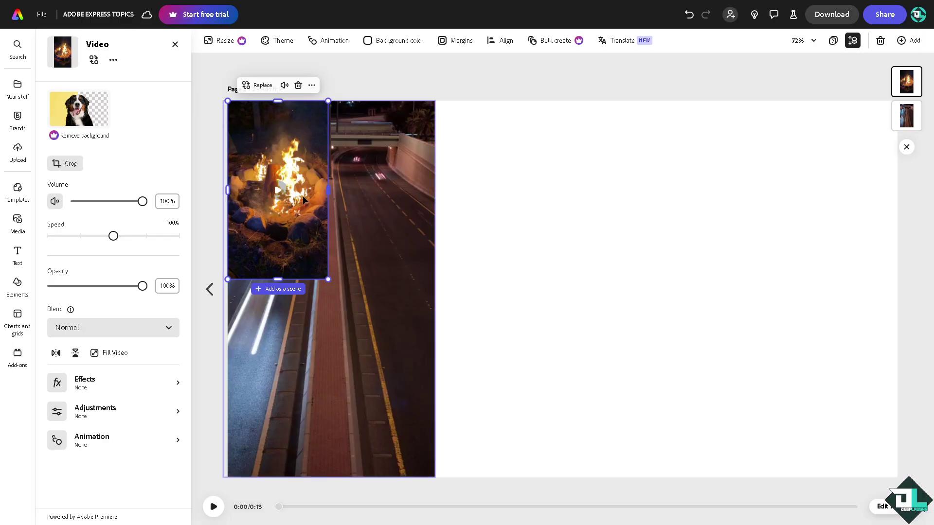
drag(291, 169, 765, 169)
drag(802, 277, 929, 500)
- Add the couple video and enlarge it to fill the middle column
click(194, 154)
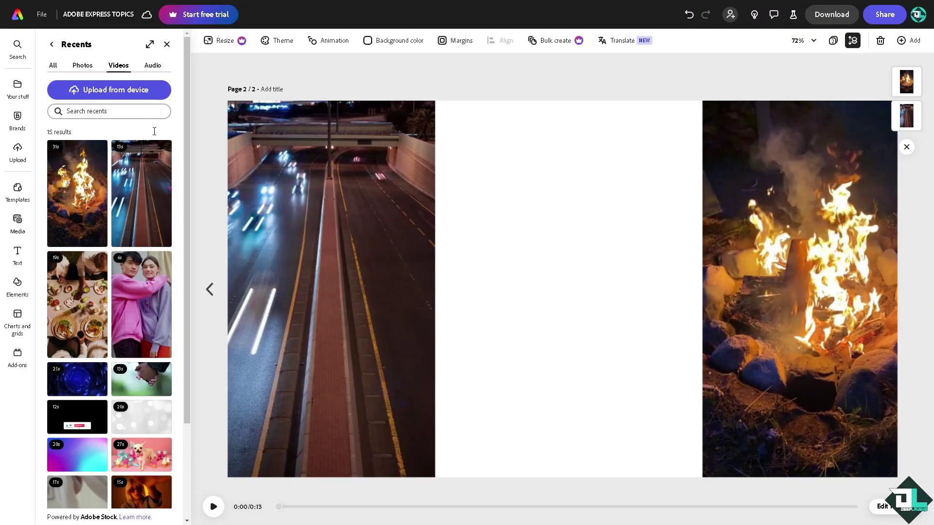
click(77, 302)
drag(310, 176, 511, 177)
drag(529, 279, 808, 523)
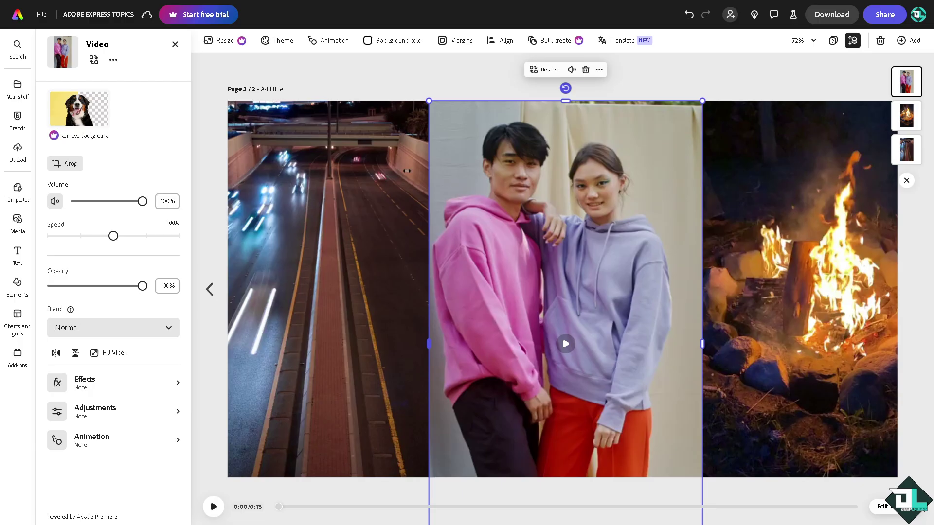
- Mute the night-road video and drag the couple video's volume down to 0
click(314, 190)
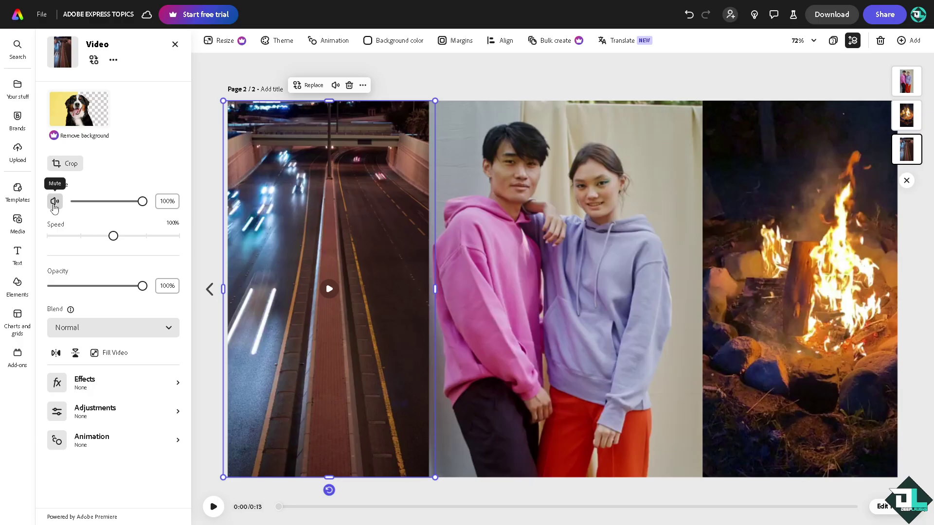
click(54, 201)
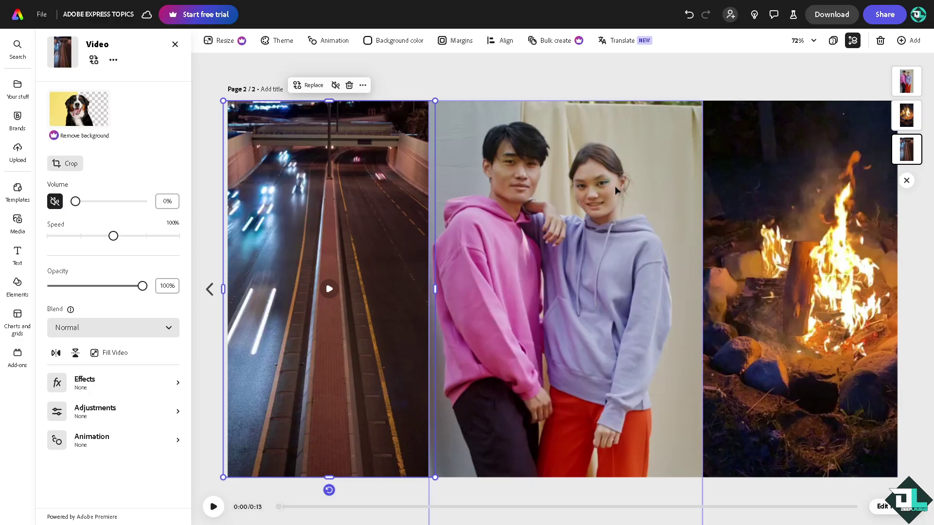
click(576, 187)
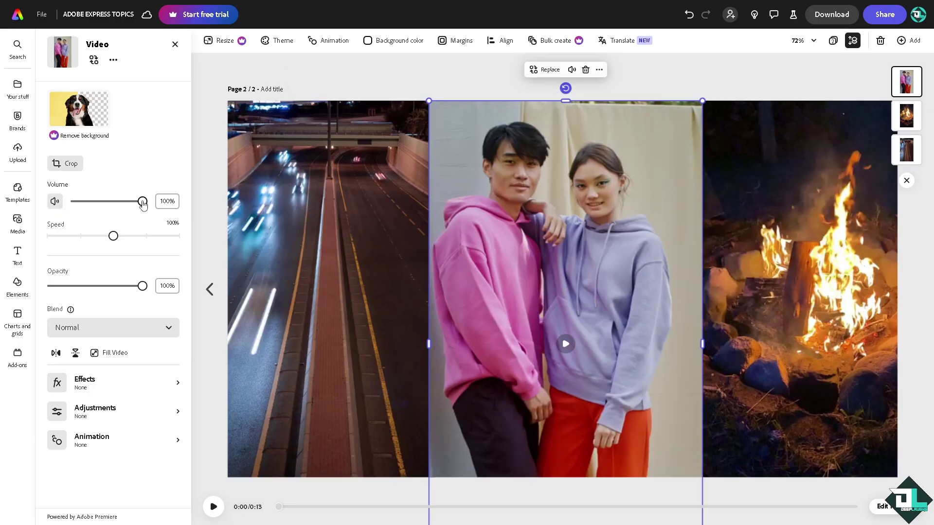
drag(143, 205, 74, 206)
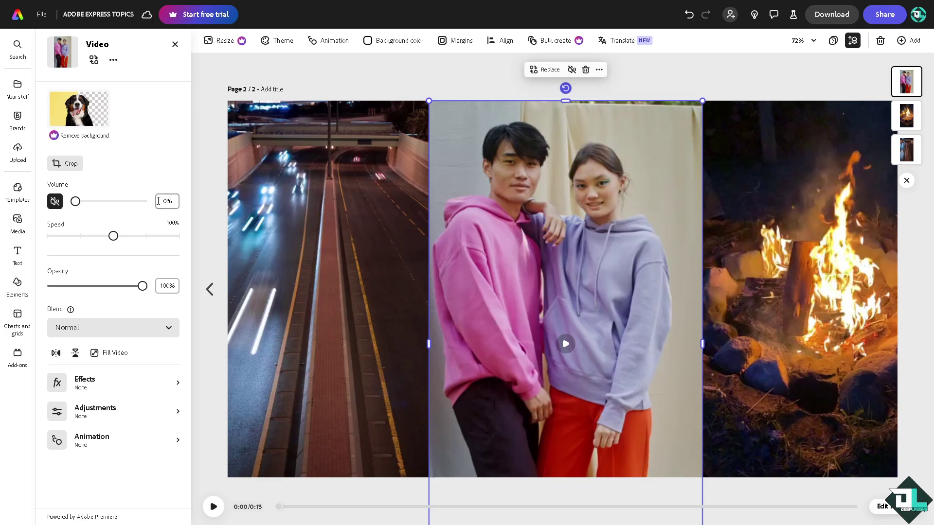
- Set the campfire video's volume to 0 in the Volume box
click(777, 176)
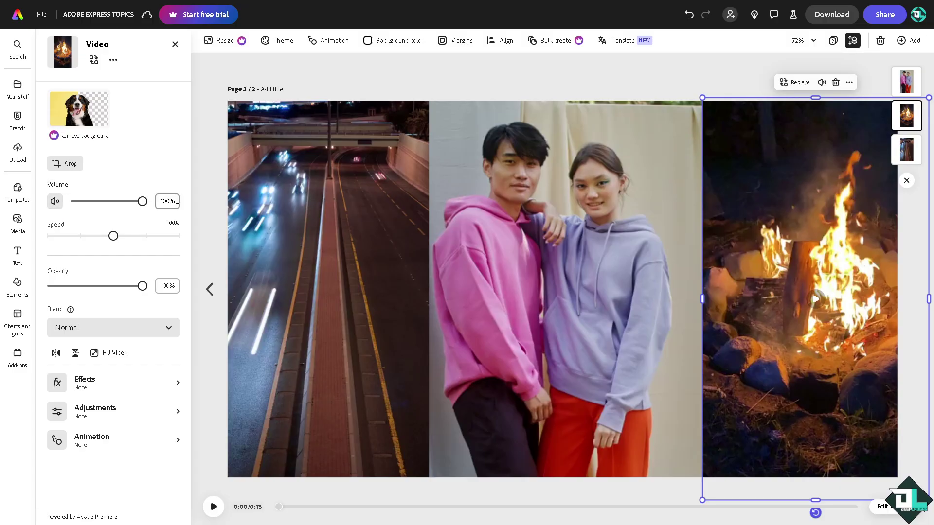
drag(177, 200, 169, 200)
text(0)
key(Return)
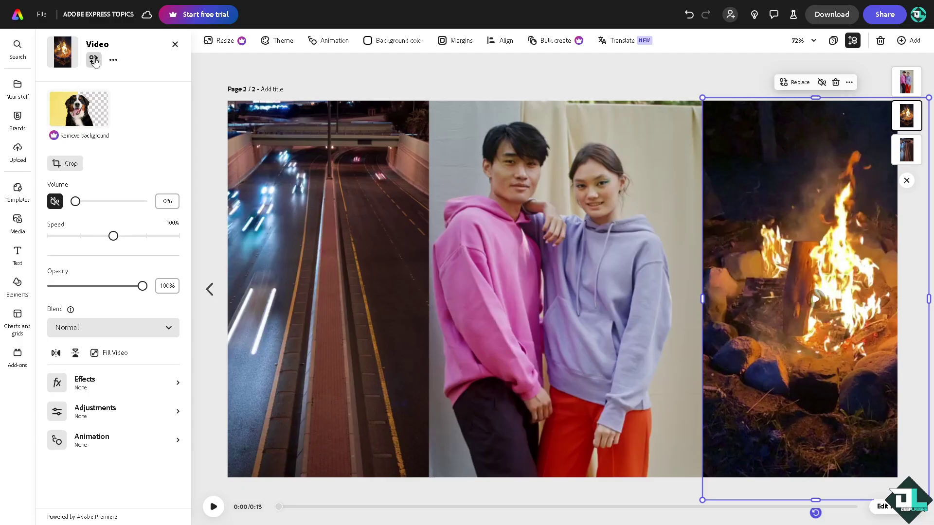
- Close the media panels, play the Page 2 preview, and reset playback to the start
click(175, 46)
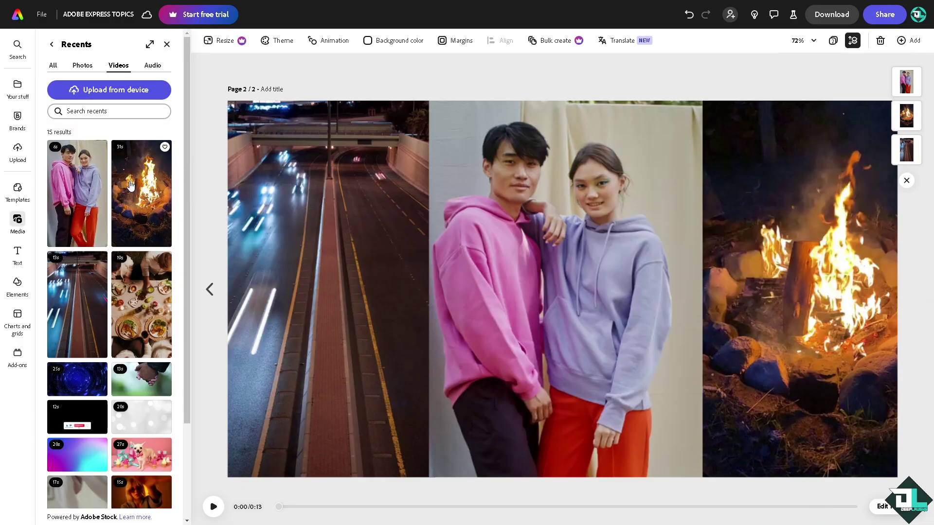
click(167, 44)
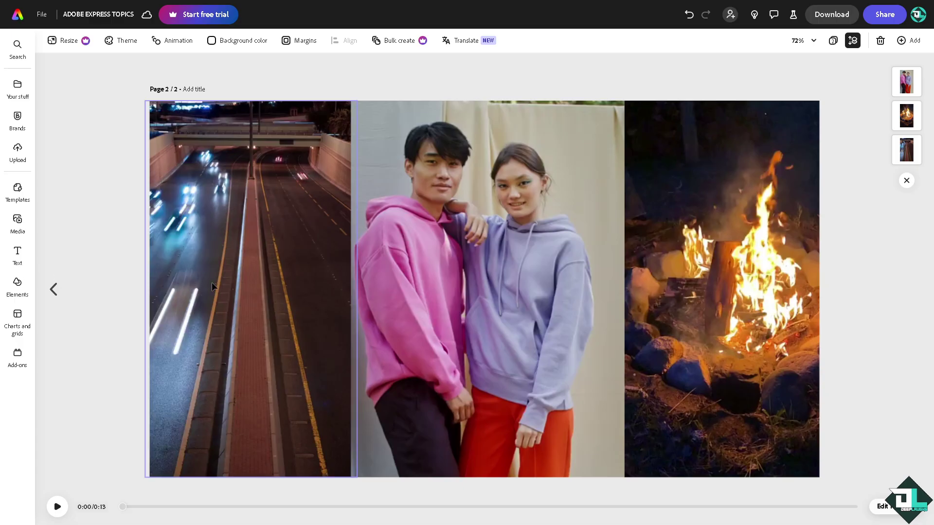
click(57, 507)
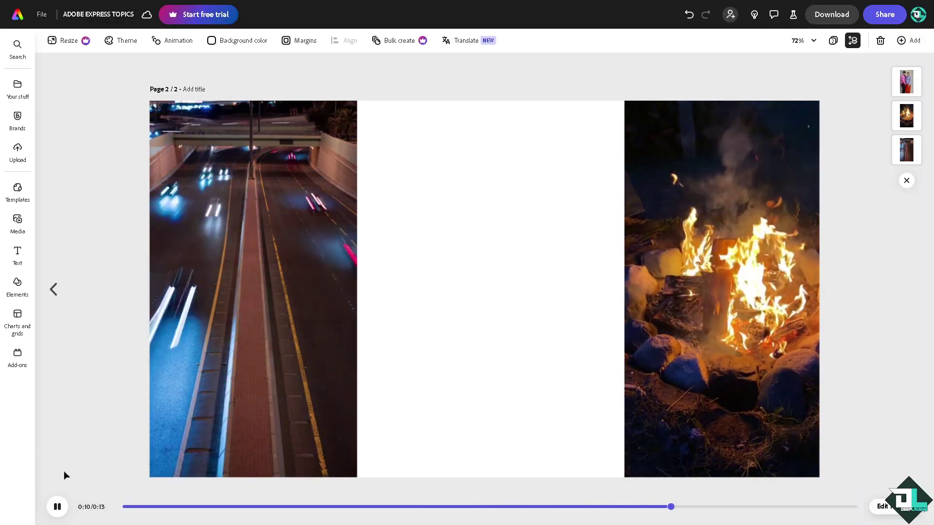
click(145, 509)
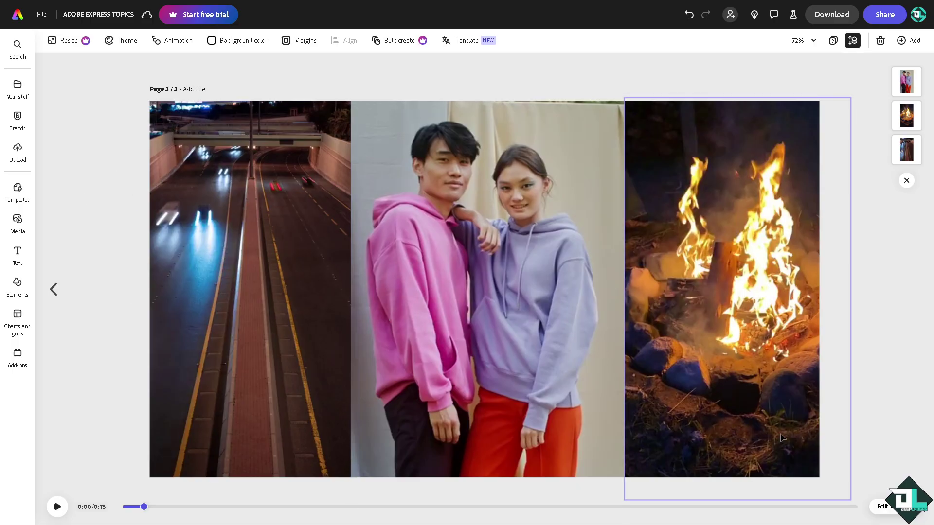
- Open the timeline's Add audio library, browse its tracks, and play the preview
mouse_move(205, 350)
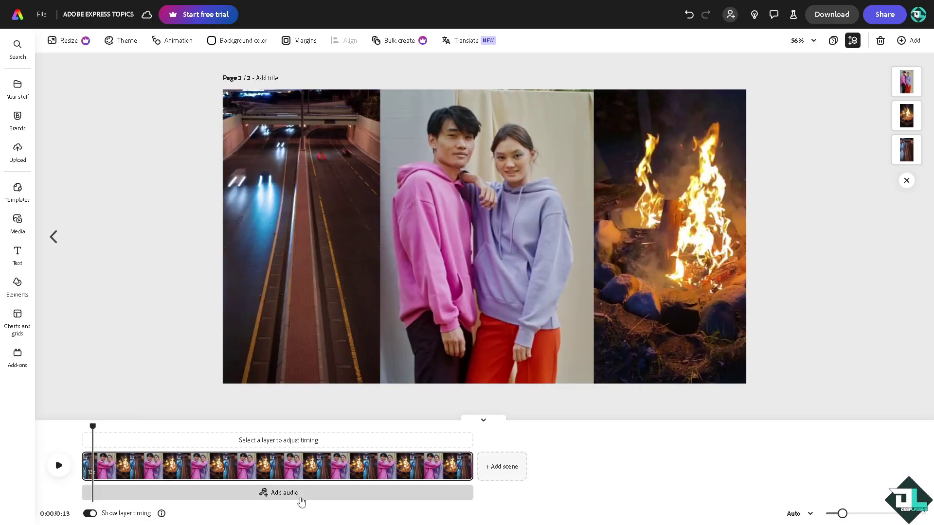
click(305, 497)
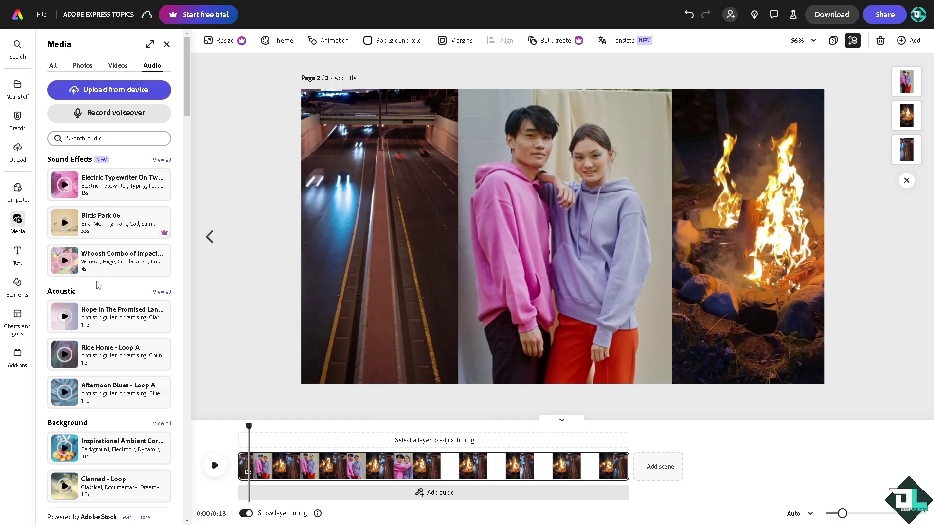
scroll(101, 342, down, 5)
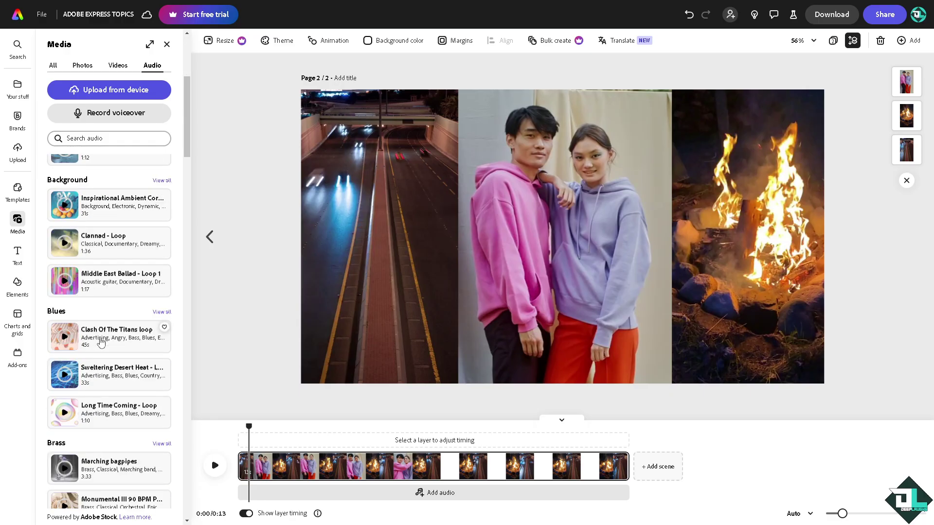
scroll(101, 342, up, 5)
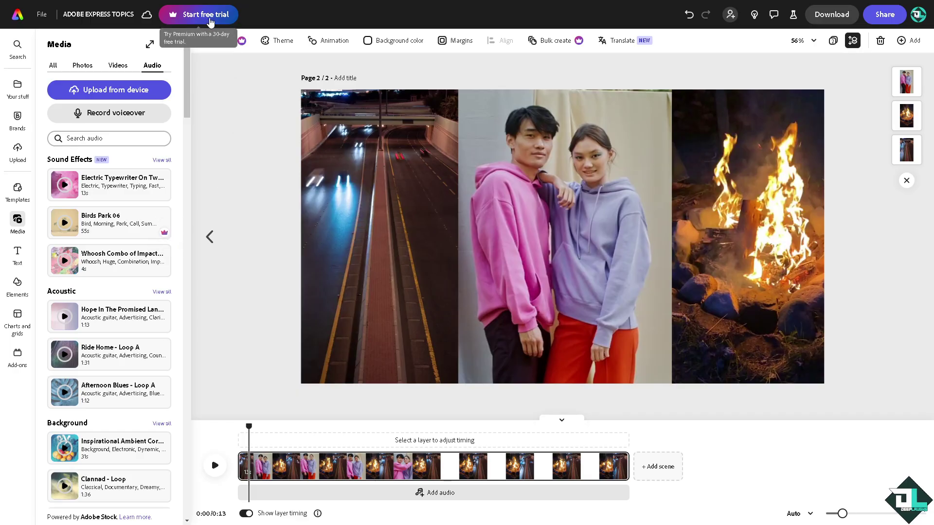
click(209, 468)
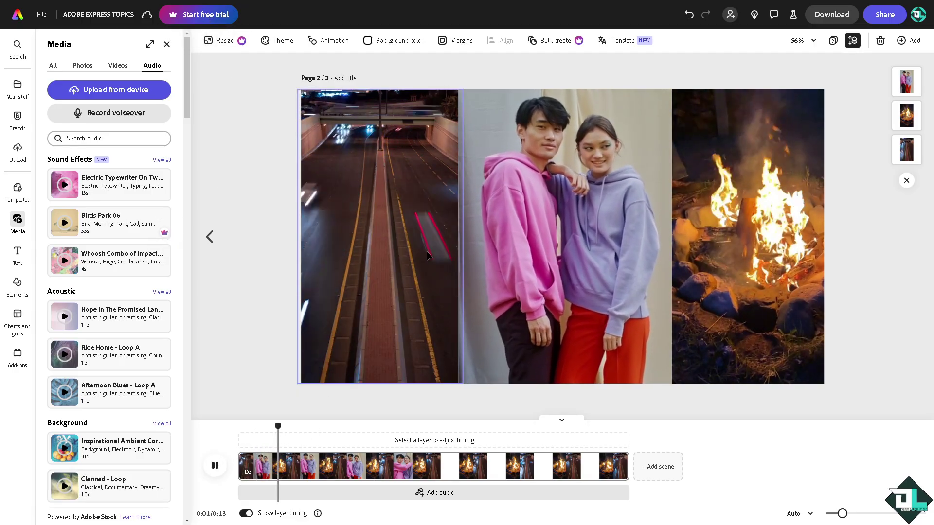